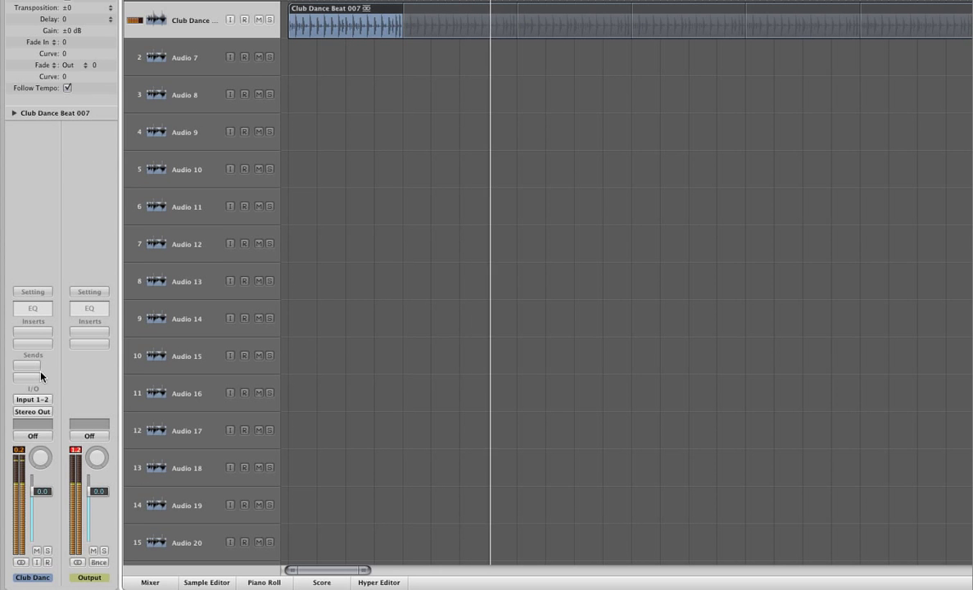
# - Insert the stereo GForce Minimonsta_fx Audio Unit on the Club Dance Beat 007 track and move its window fully into view
pyautogui.click(33, 332)
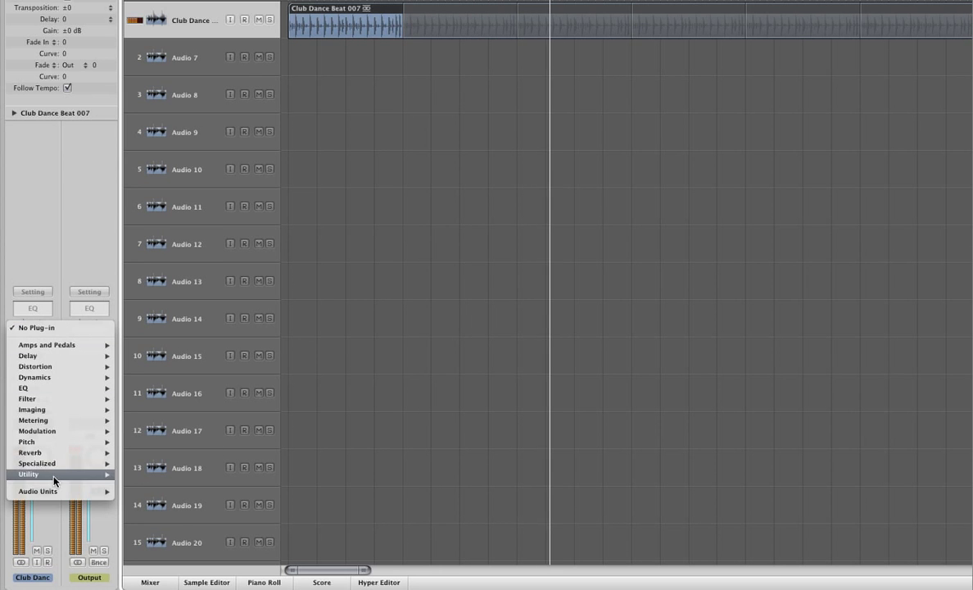
pyautogui.moveTo(54, 490)
pyautogui.moveTo(150, 529)
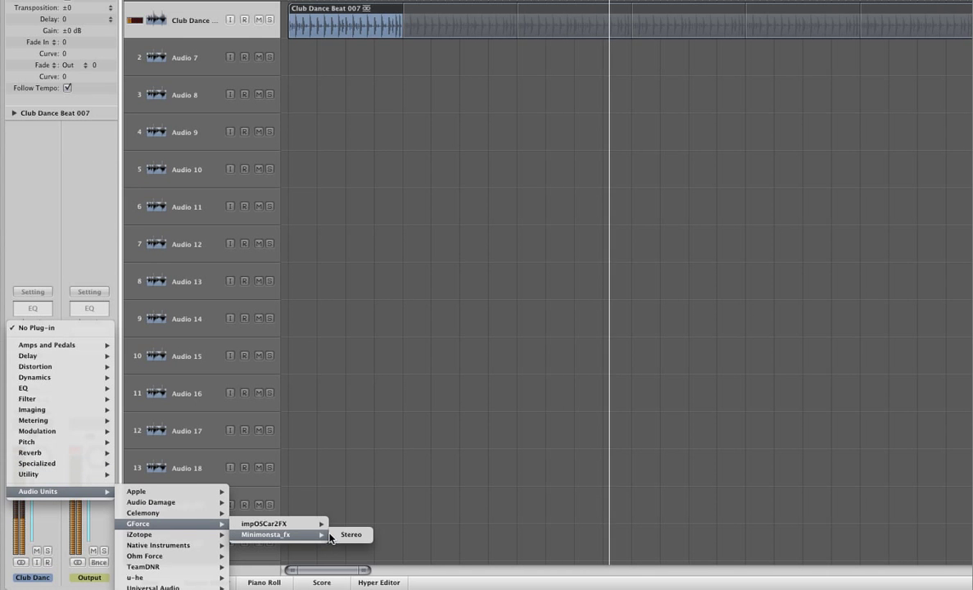
pyautogui.click(336, 534)
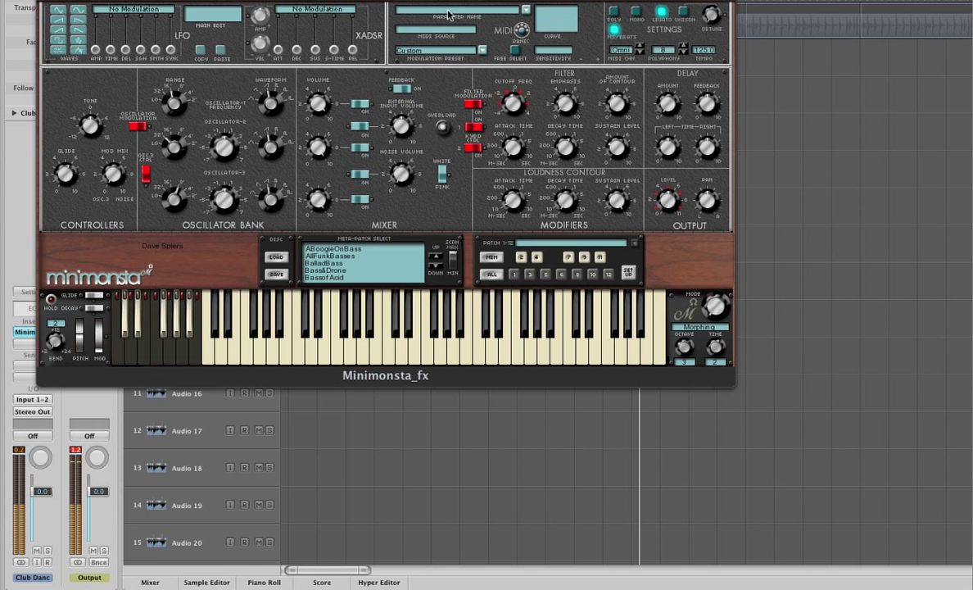
pyautogui.moveTo(355, 0); pyautogui.dragTo(575, 53)
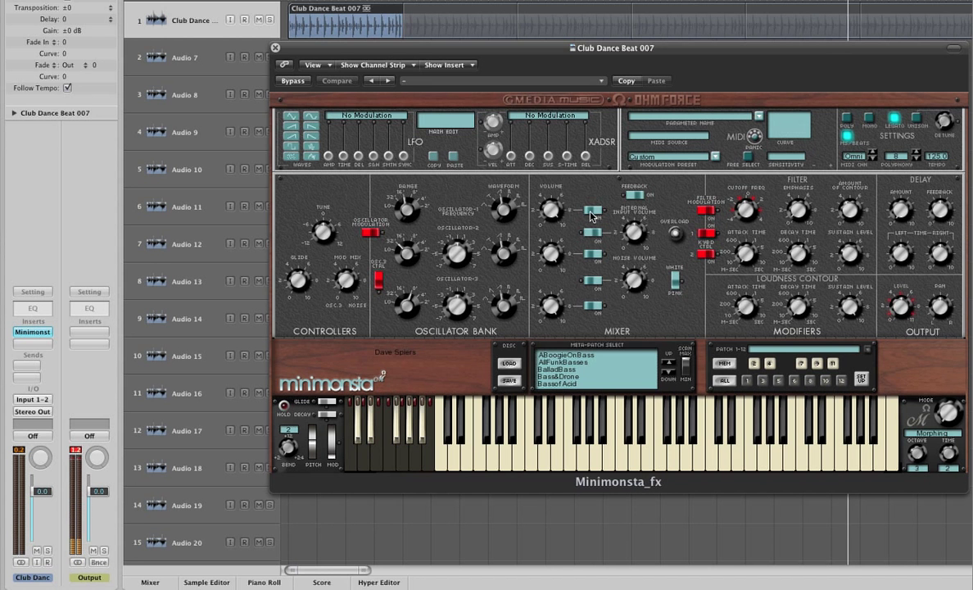
# - Switch off oscillator 3 in the Minimonsta mixer and raise the external input volume to about 10.8 dB
pyautogui.click(591, 255)
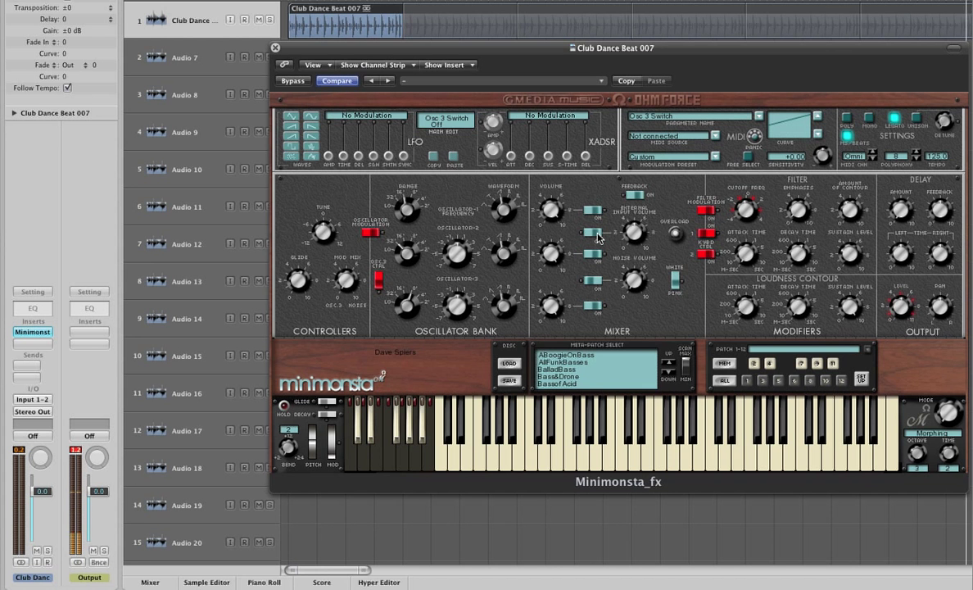
pyautogui.moveTo(636, 235); pyautogui.dragTo(634, 220)
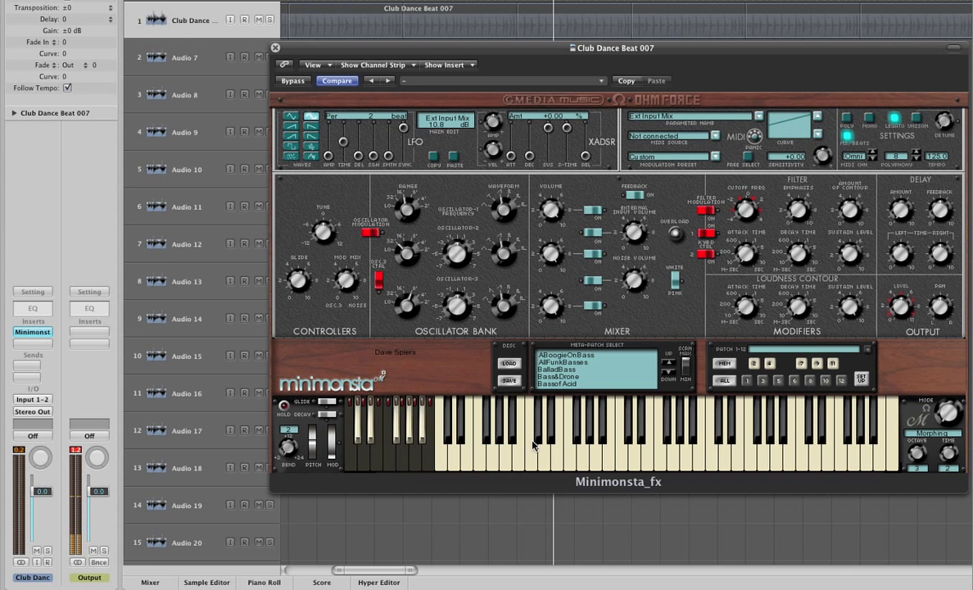
# - Turn on the keyboard Hold and set the output level to about -9.9 dB
pyautogui.click(284, 406)
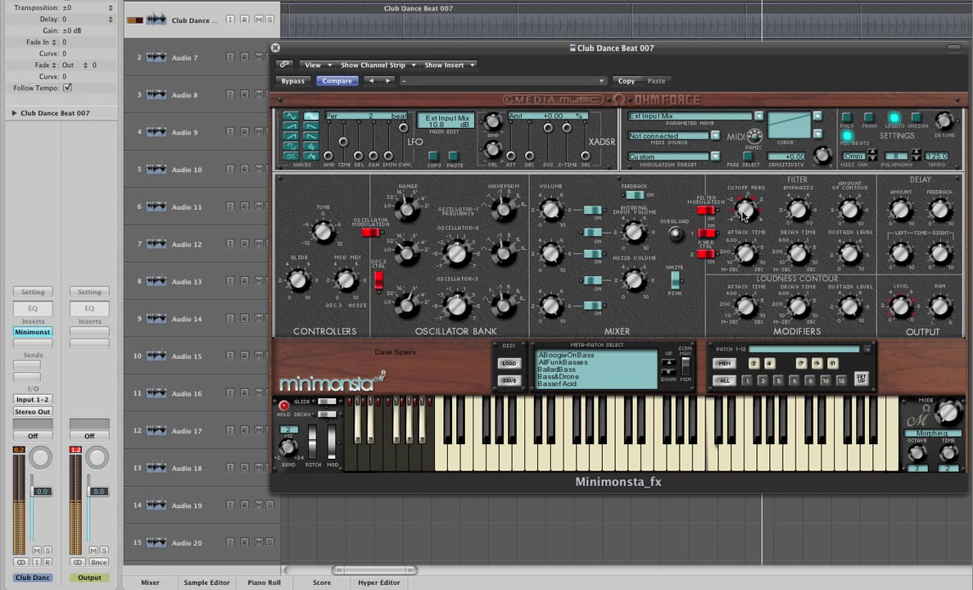
pyautogui.click(903, 299)
pyautogui.moveTo(902, 297); pyautogui.dragTo(902, 290)
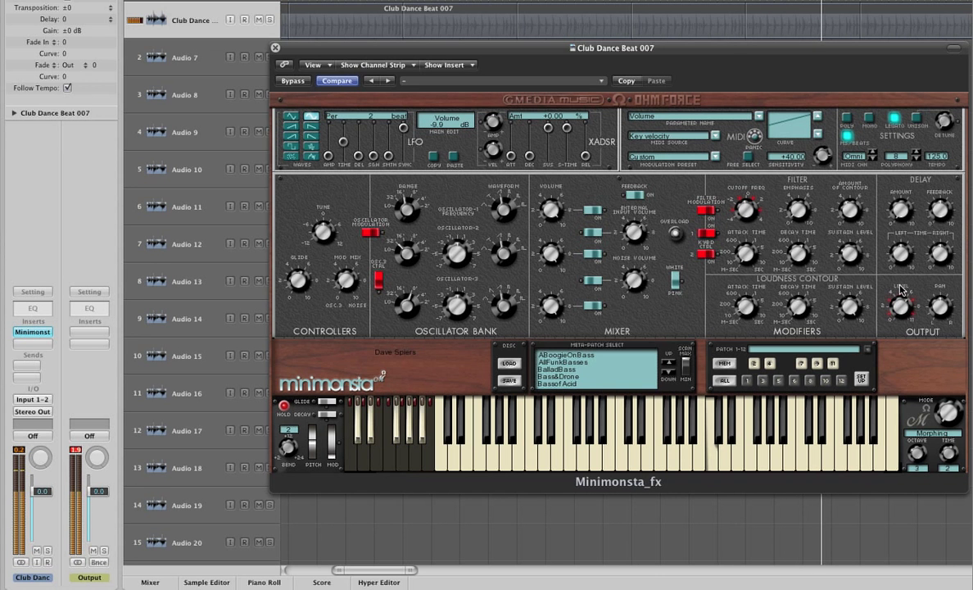
# - Set the filter emphasis to about 47.6% and lower the cutoff frequency to about 1531 Hz
pyautogui.click(741, 209)
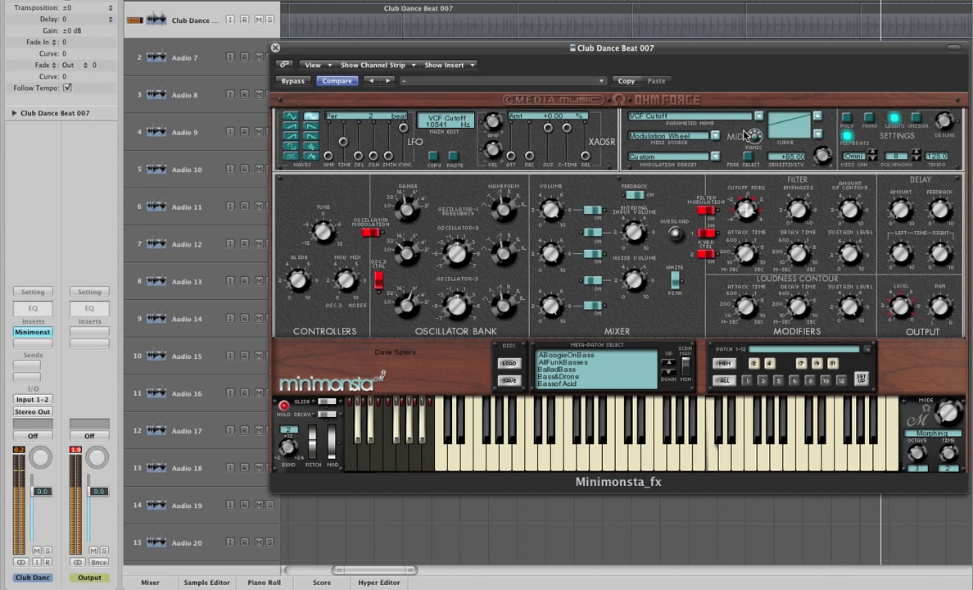
pyautogui.moveTo(745, 201); pyautogui.dragTo(757, 232)
pyautogui.click(797, 210)
pyautogui.moveTo(793, 148); pyautogui.dragTo(793, 140)
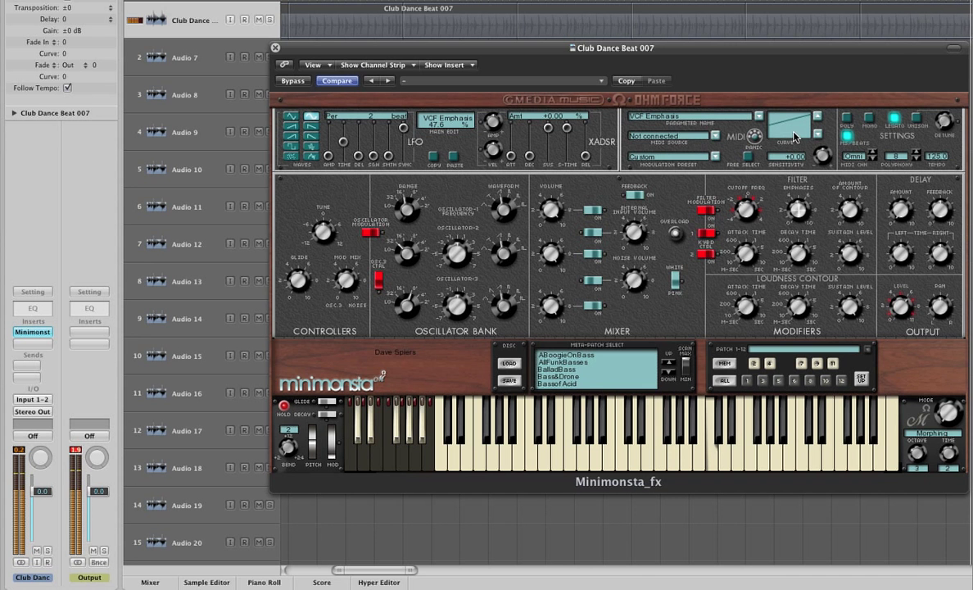
pyautogui.moveTo(746, 198); pyautogui.dragTo(746, 207)
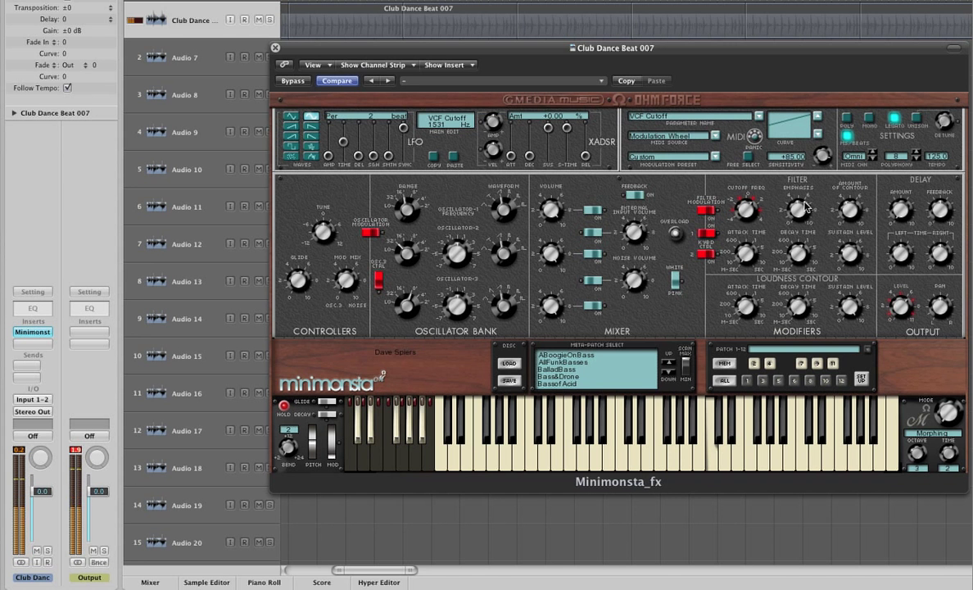
# - Set the delay to 1 beat on the left channel and 3/4 beat on the right, with an amount of about -15.1 dB
pyautogui.moveTo(901, 252); pyautogui.dragTo(898, 220)
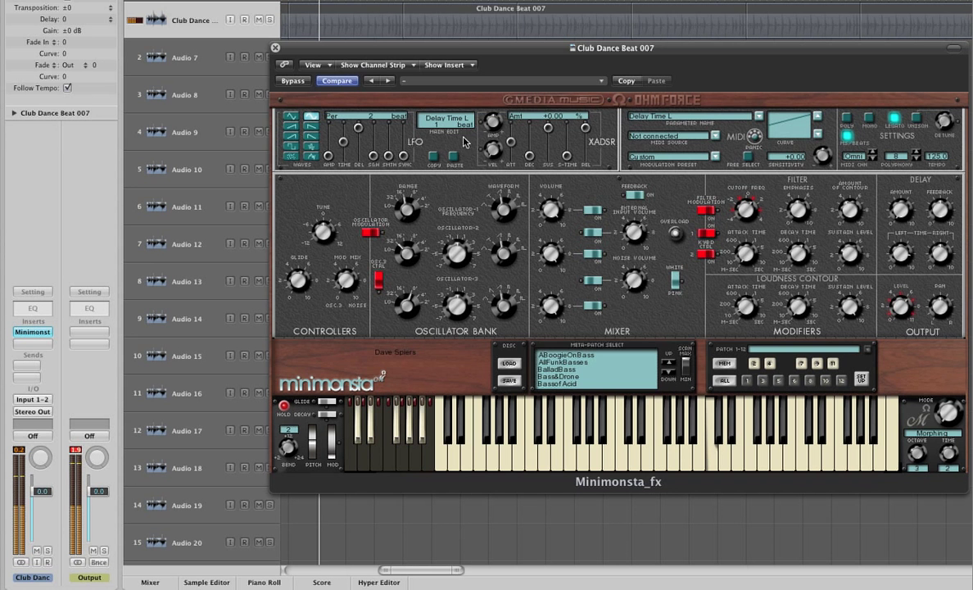
pyautogui.moveTo(941, 255); pyautogui.dragTo(931, 211)
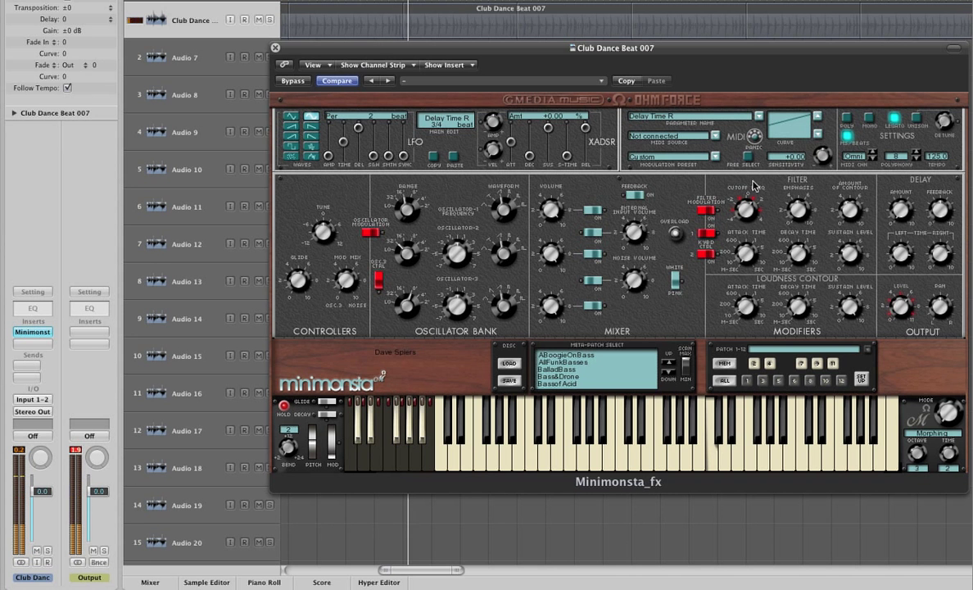
pyautogui.moveTo(900, 210); pyautogui.dragTo(903, 151)
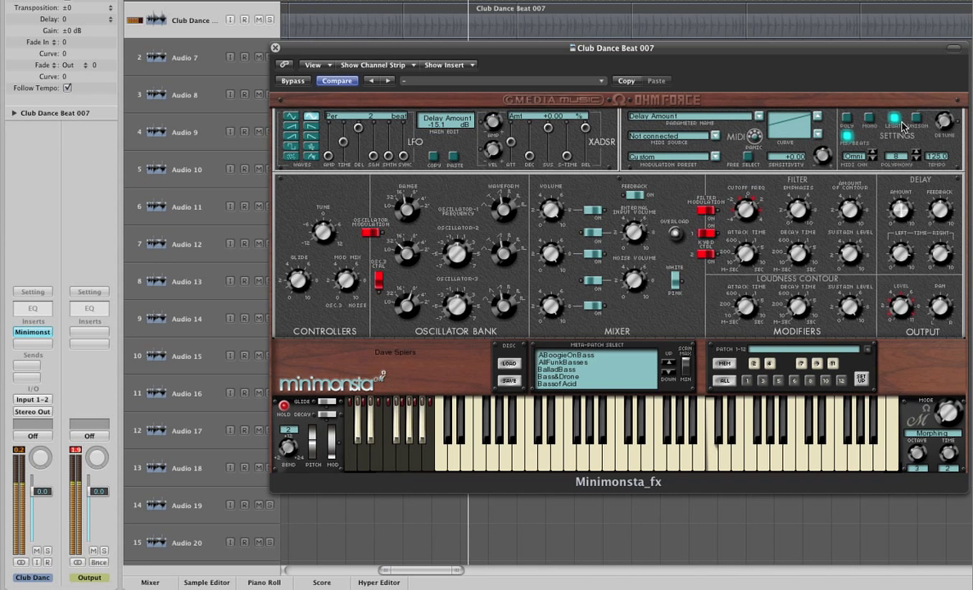
# - Lower the filter cutoff to about 592 Hz and set the filter emphasis to about 19.5%
pyautogui.click(749, 214)
pyautogui.moveTo(750, 219)
pyautogui.mouseDown()
pyautogui.moveTo(753, 247)
pyautogui.moveTo(755, 234)
pyautogui.mouseUp()
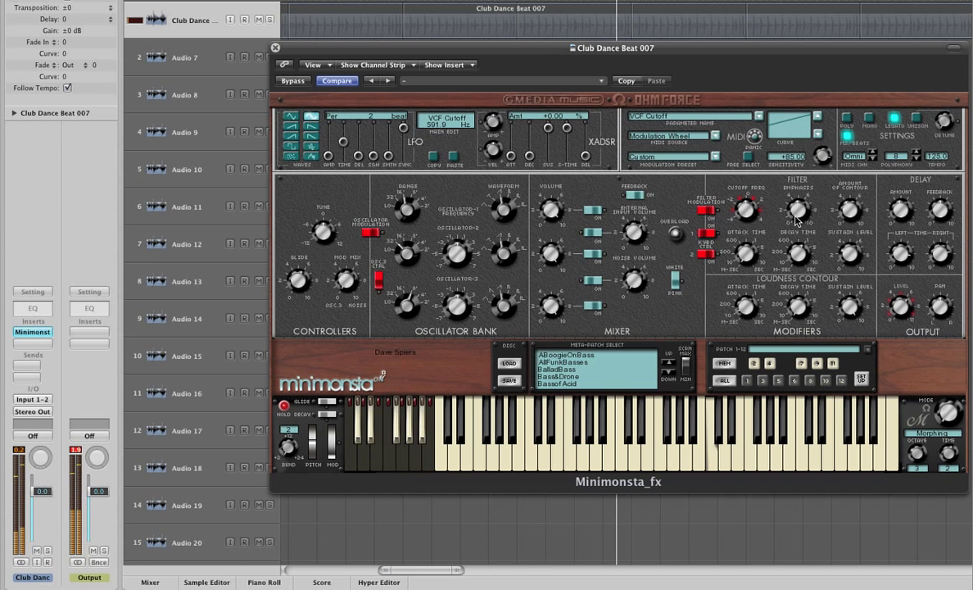
pyautogui.click(798, 211)
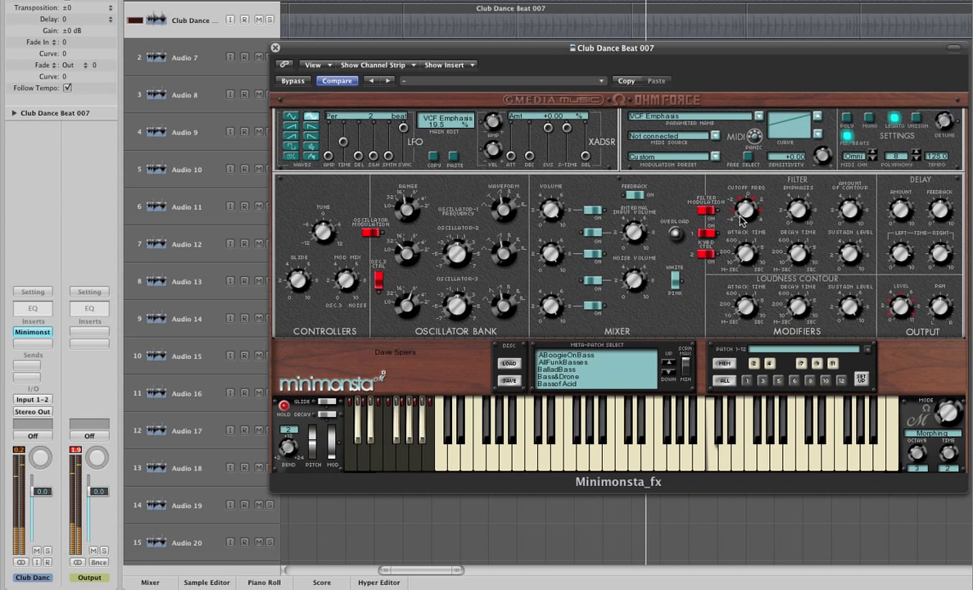
# - Modulate the filter cutoff with its LFO, setting the amount to about 54.7% and adjusting the LFO time
pyautogui.click(744, 210)
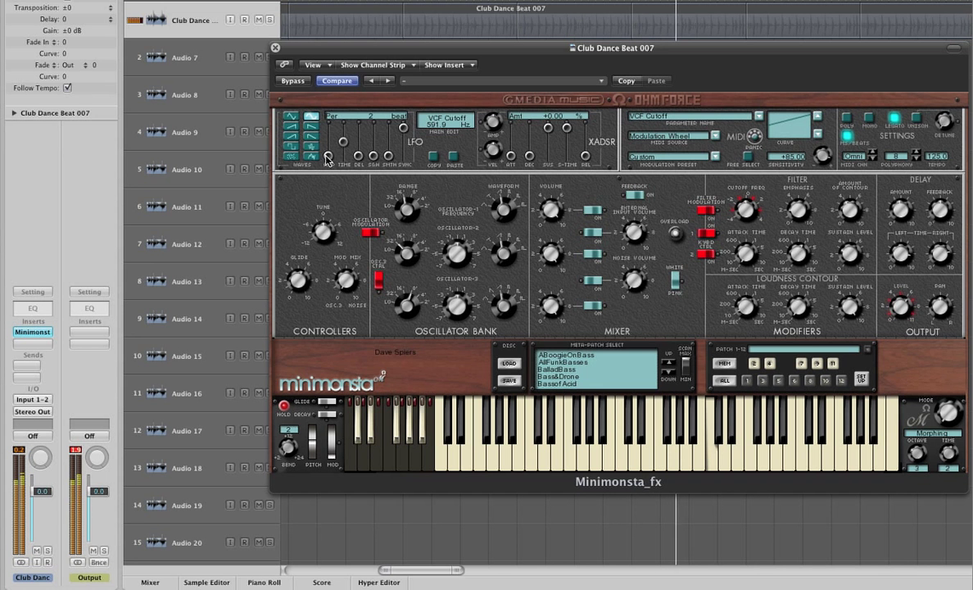
pyautogui.moveTo(327, 156); pyautogui.dragTo(341, 63)
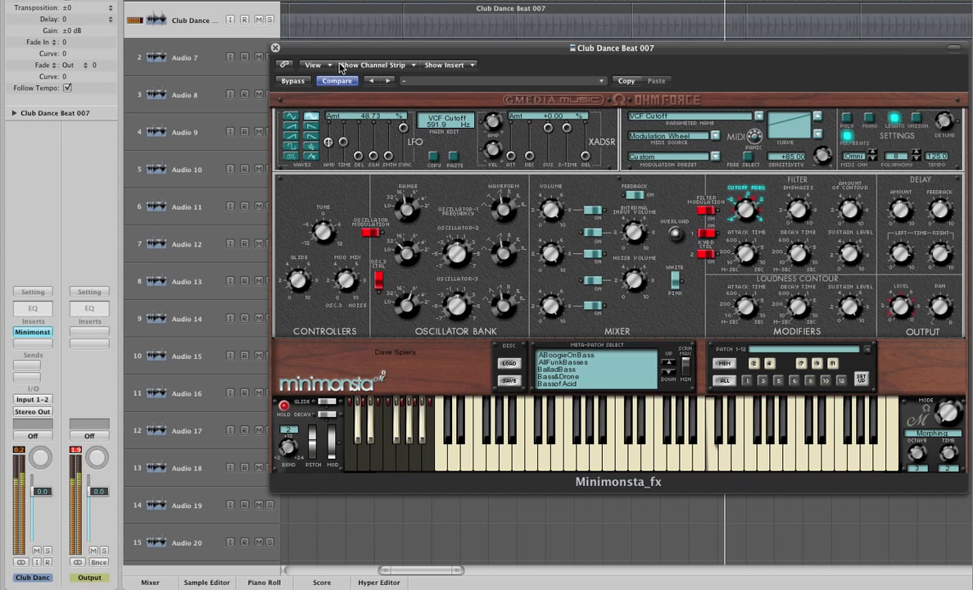
pyautogui.click(344, 144)
pyautogui.moveTo(345, 129); pyautogui.dragTo(329, 141)
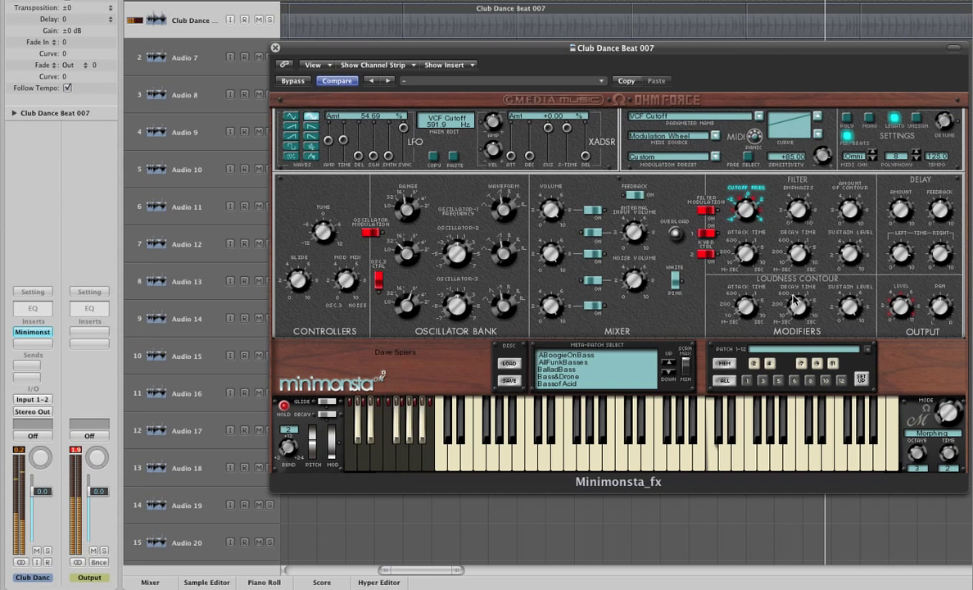
# - Raise the filter cutoff to about 1580 Hz and reduce its LFO modulation amount
pyautogui.moveTo(749, 207); pyautogui.dragTo(750, 197)
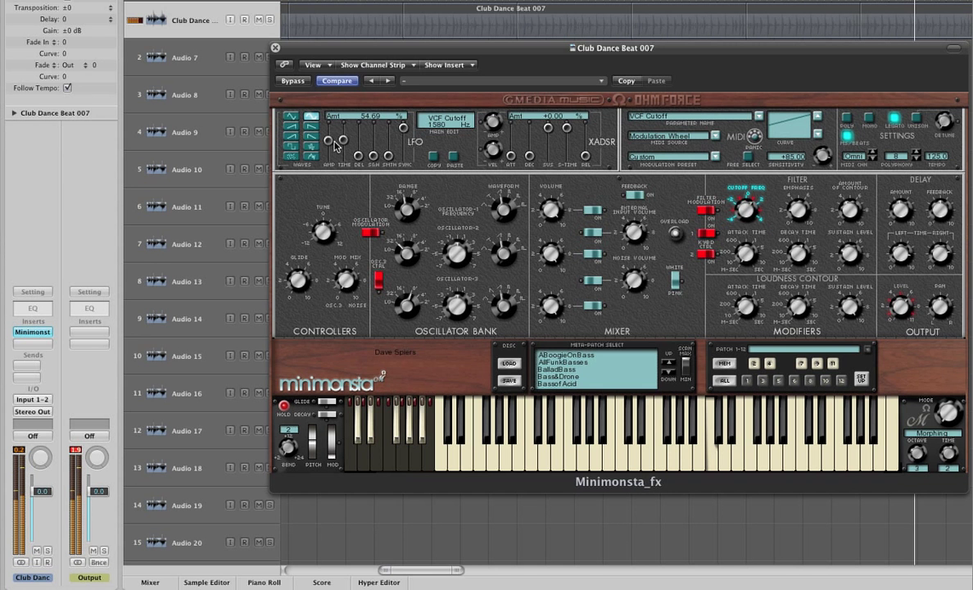
pyautogui.moveTo(328, 141); pyautogui.dragTo(332, 155)
# - Modulate the filter emphasis with a Square wave LFO at an amount of about 32.8%
pyautogui.click(798, 212)
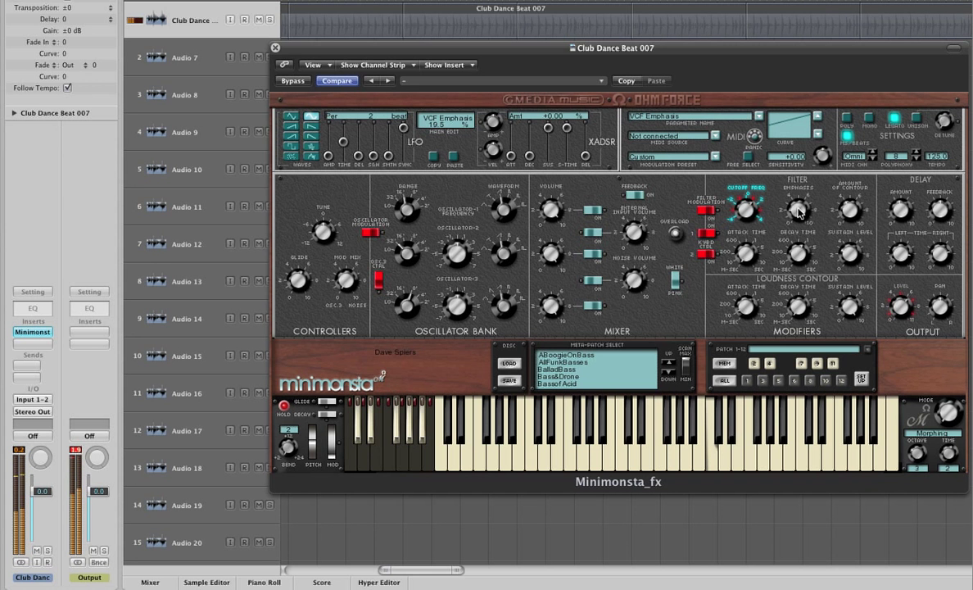
pyautogui.click(290, 146)
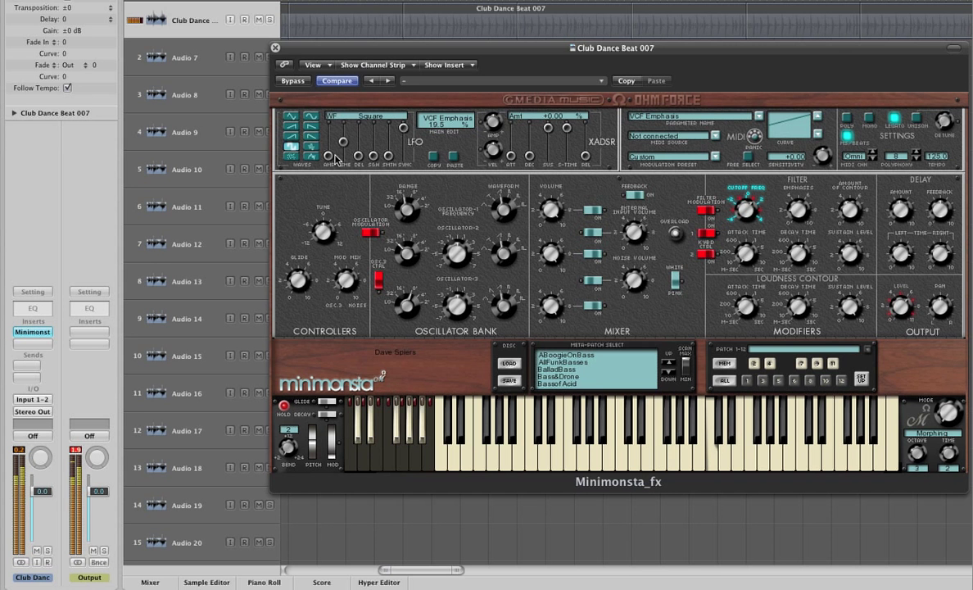
pyautogui.moveTo(331, 158); pyautogui.dragTo(332, 104)
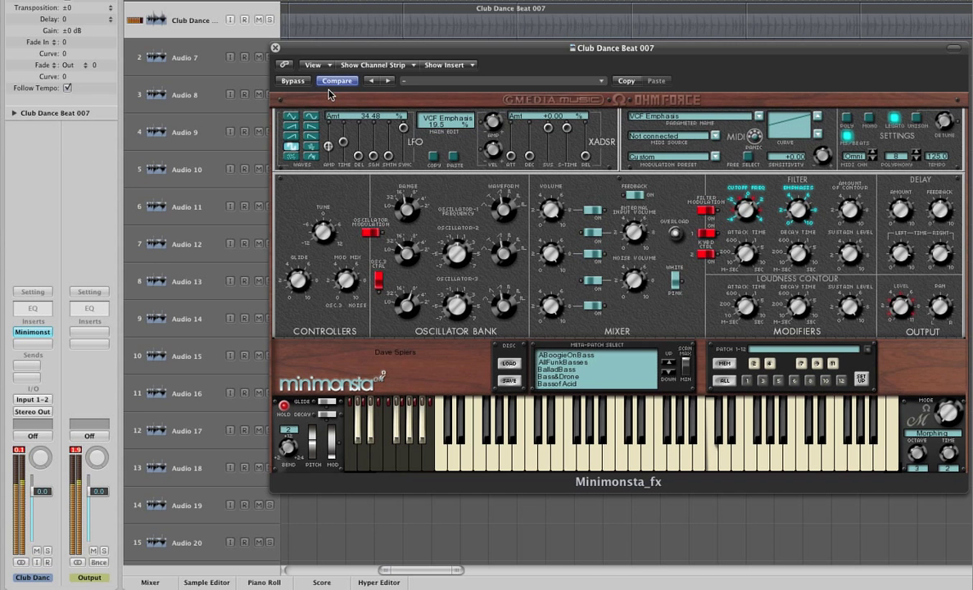
pyautogui.moveTo(328, 89); pyautogui.dragTo(328, 92)
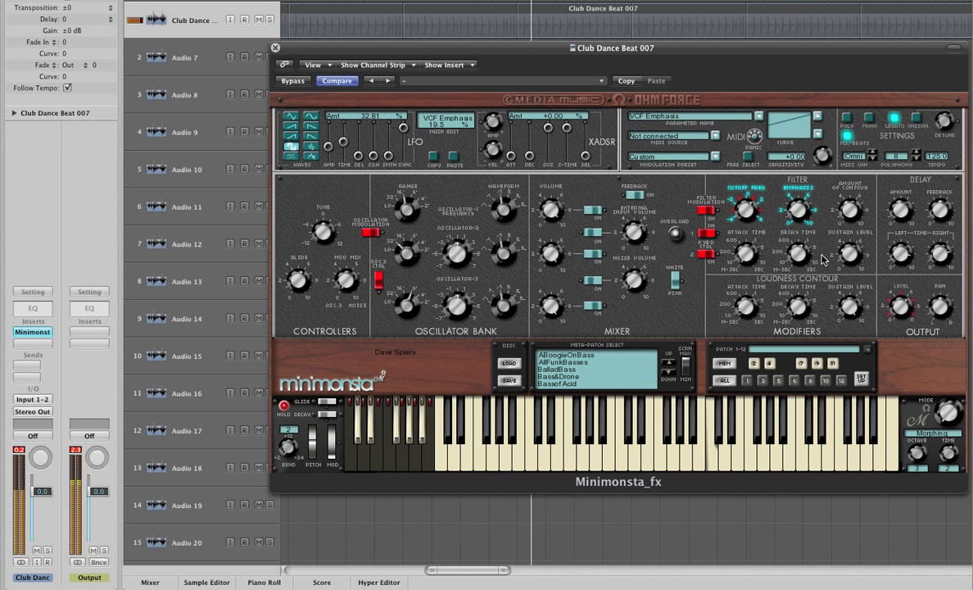
# - Select the delay amount as the parameter for modulation editing
pyautogui.click(902, 211)
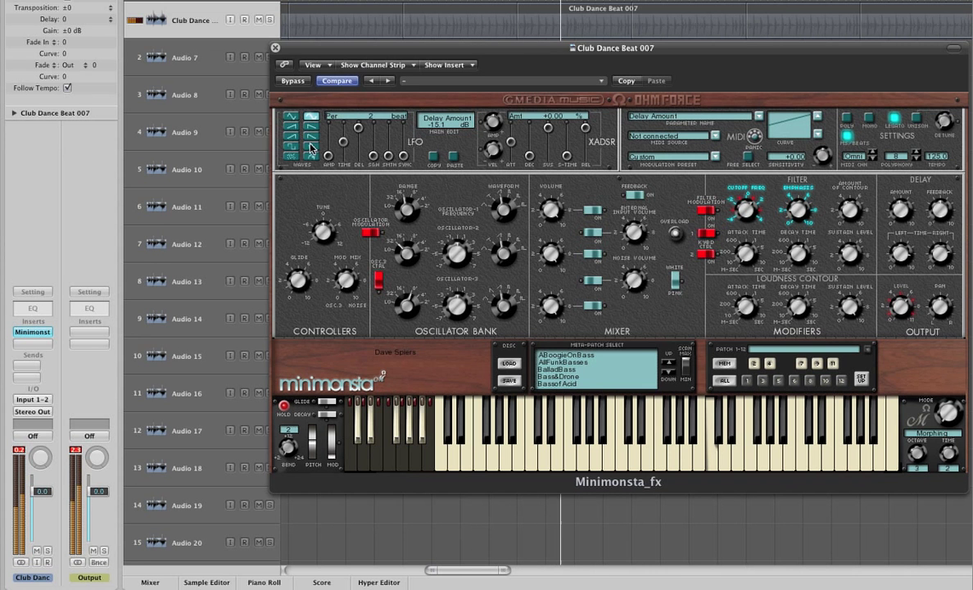